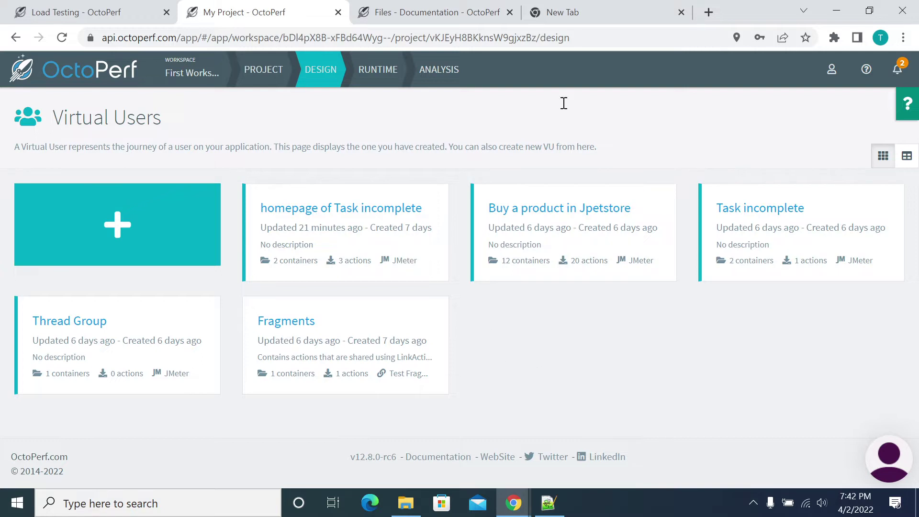
- Open New Scenario from the runtime scenarios and bring up its External Reporting settings
left_click(374, 77)
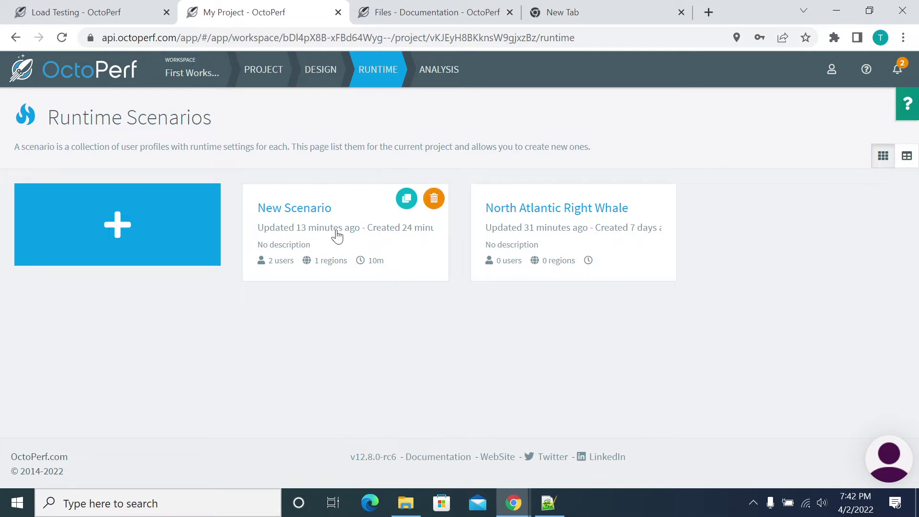
mouse_move(334, 232)
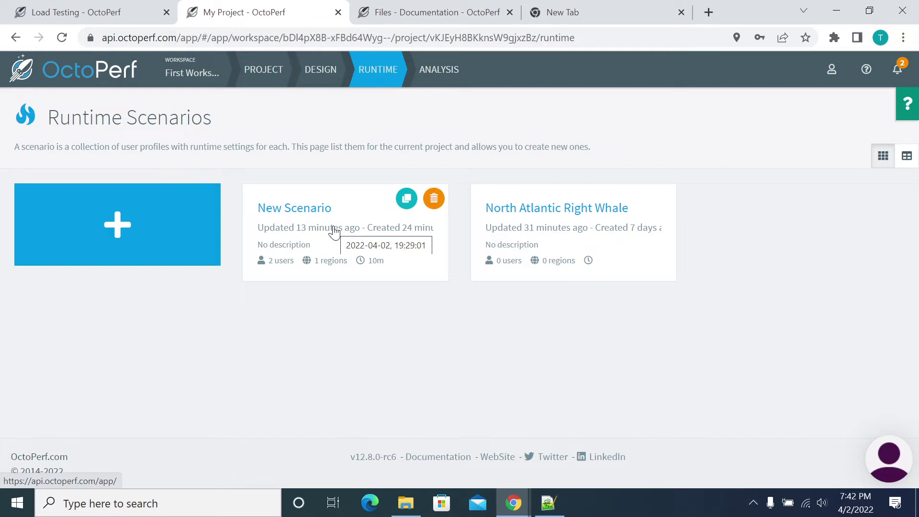
left_click(334, 232)
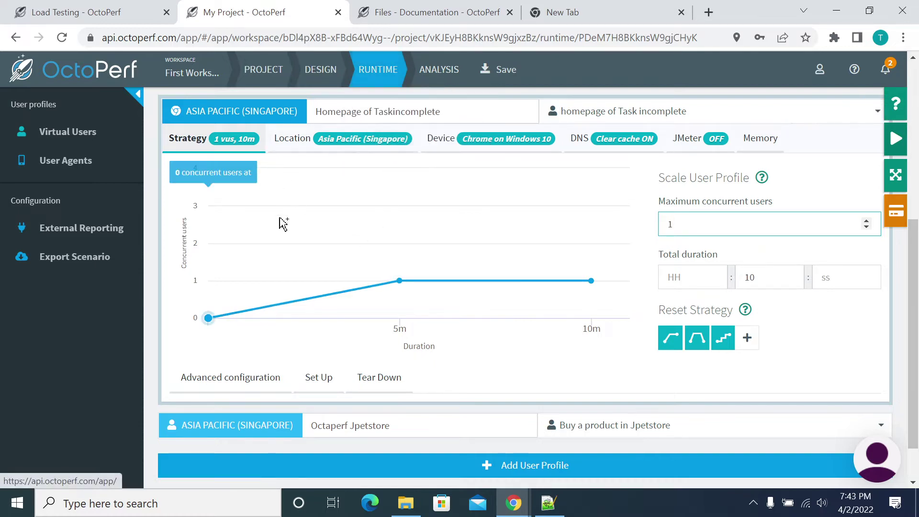
scroll(267, 182, "up", 6)
scroll(277, 196, "down", 6)
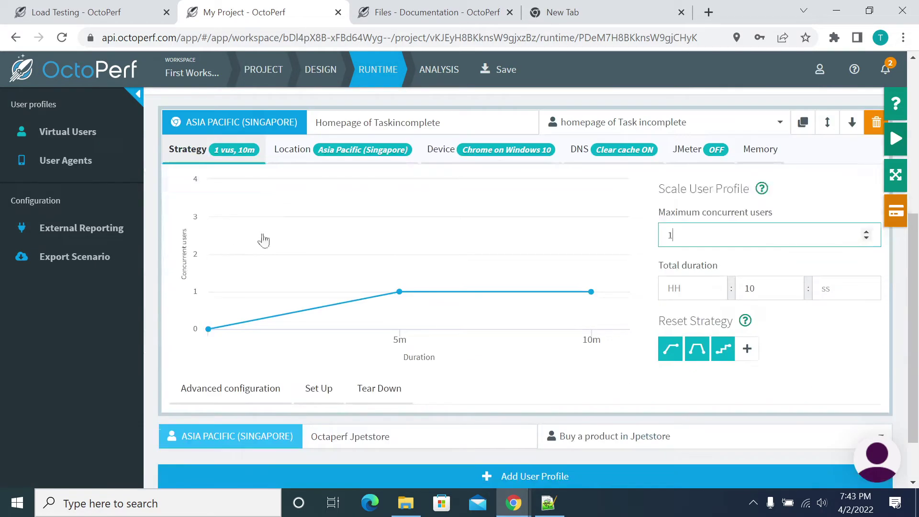
left_click(91, 234)
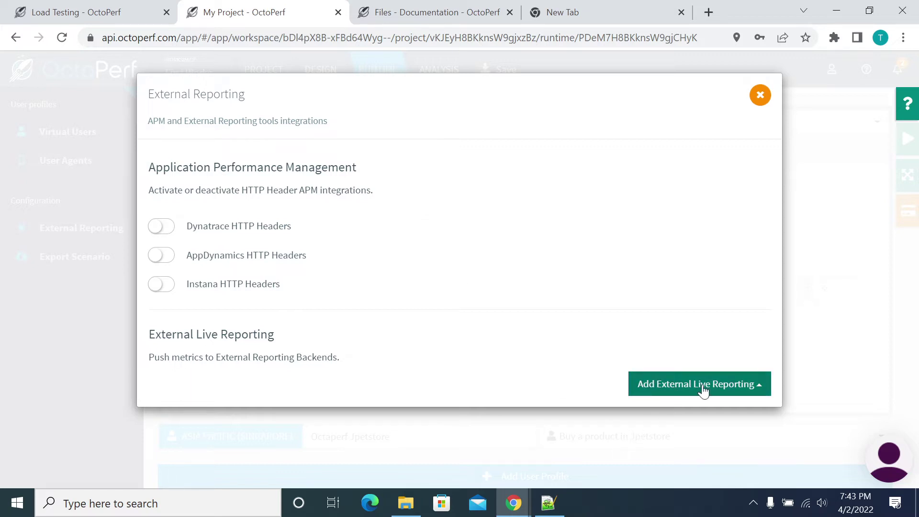
- Add an InfluxDb / Grafana backend for external live reporting
left_click(733, 390)
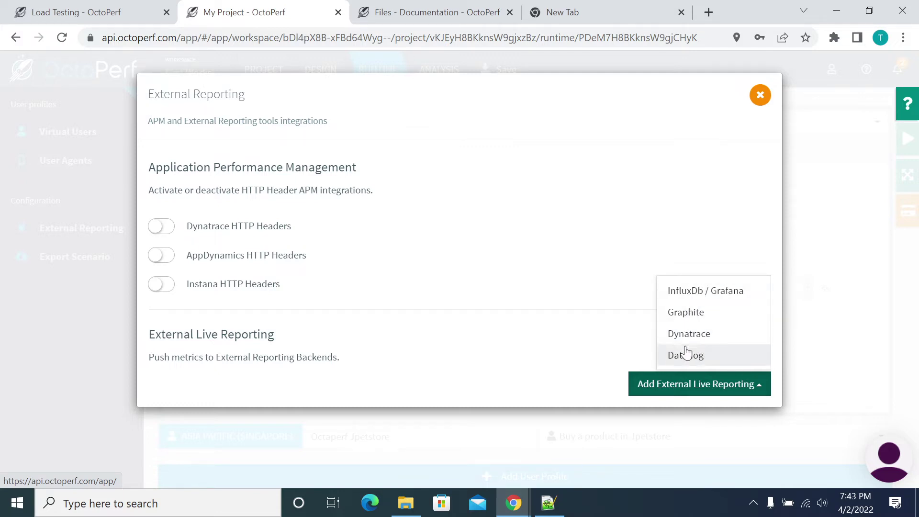
left_click(688, 297)
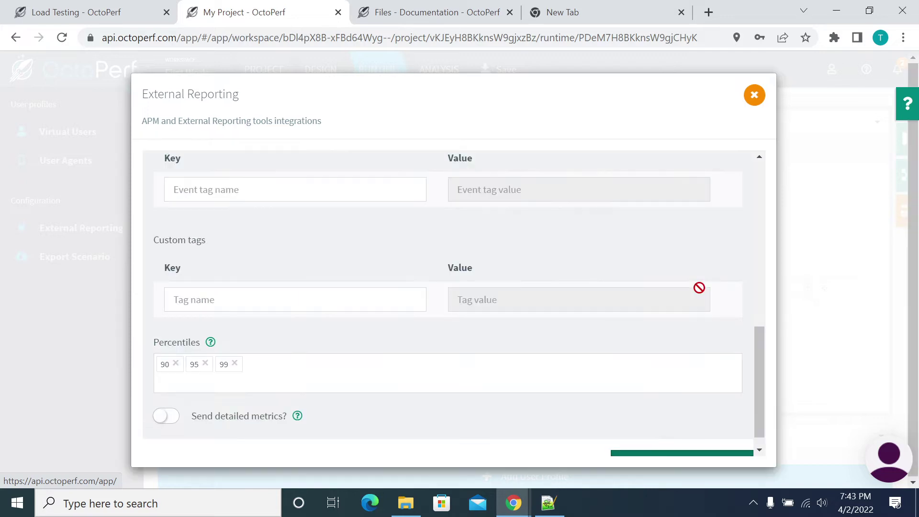
scroll(304, 257, "up", 5)
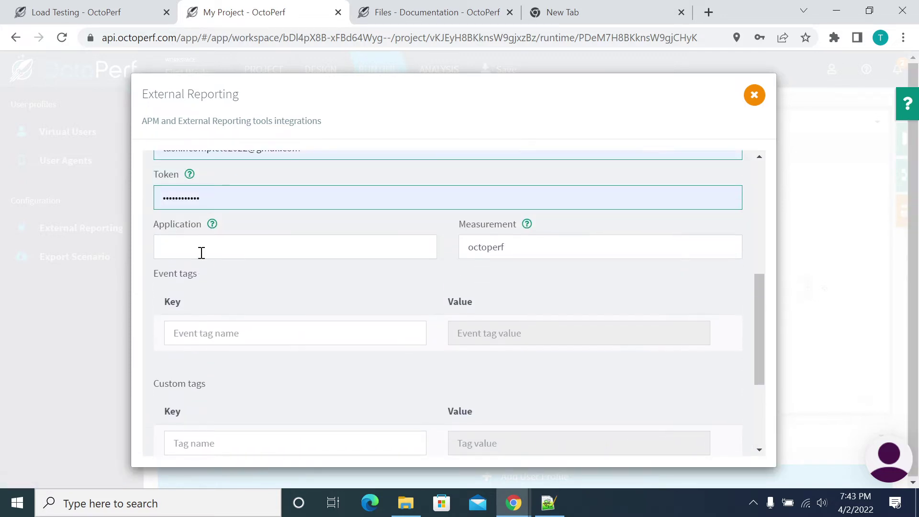
scroll(187, 257, "up", 3)
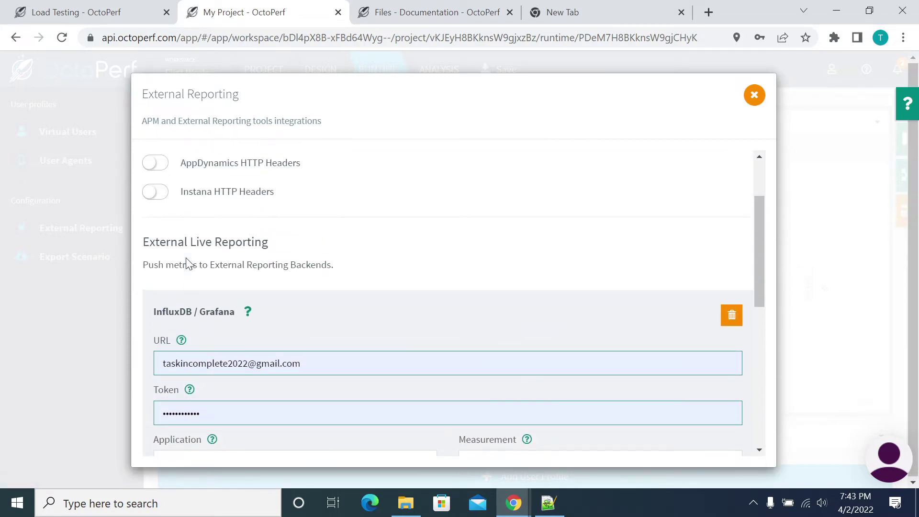
- Examine the URL and Token fields of the InfluxDB / Grafana backend
scroll(226, 312, "down", 2)
left_click_drag(164, 292, 321, 294)
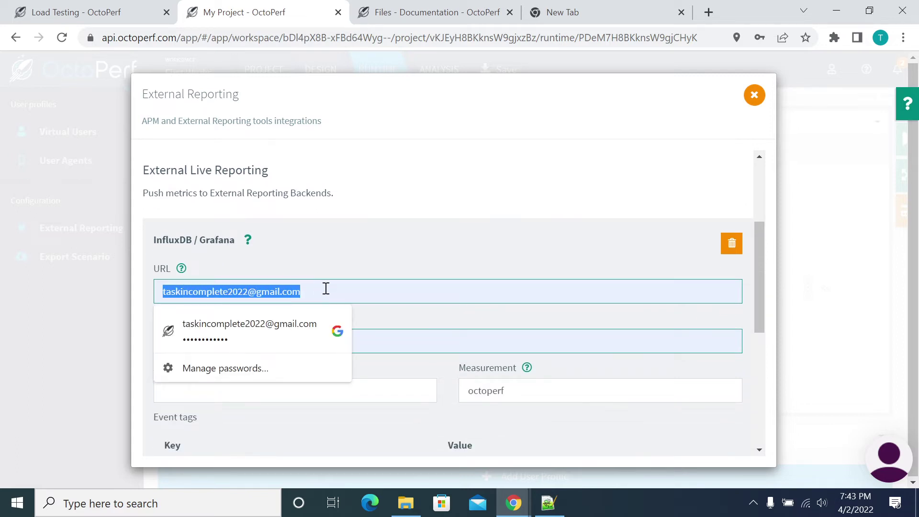
left_click(325, 288)
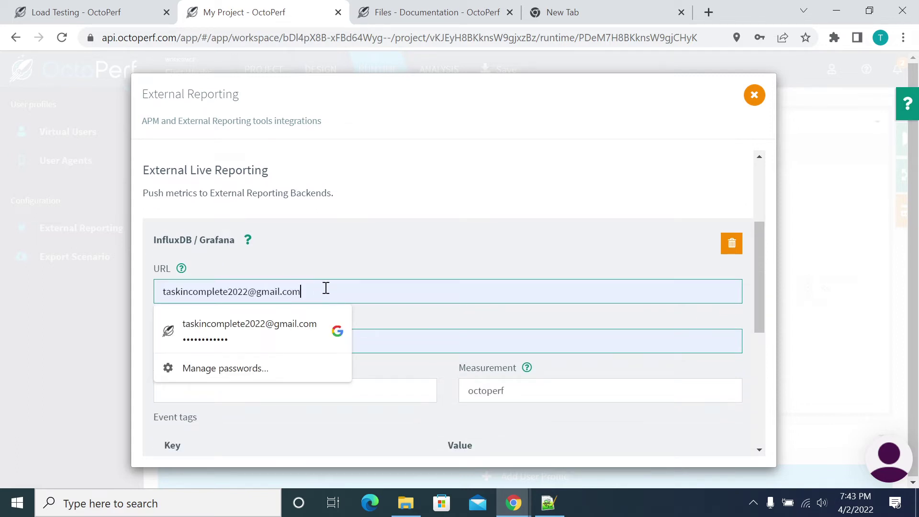
left_click(393, 339)
left_click_drag(228, 341, 148, 348)
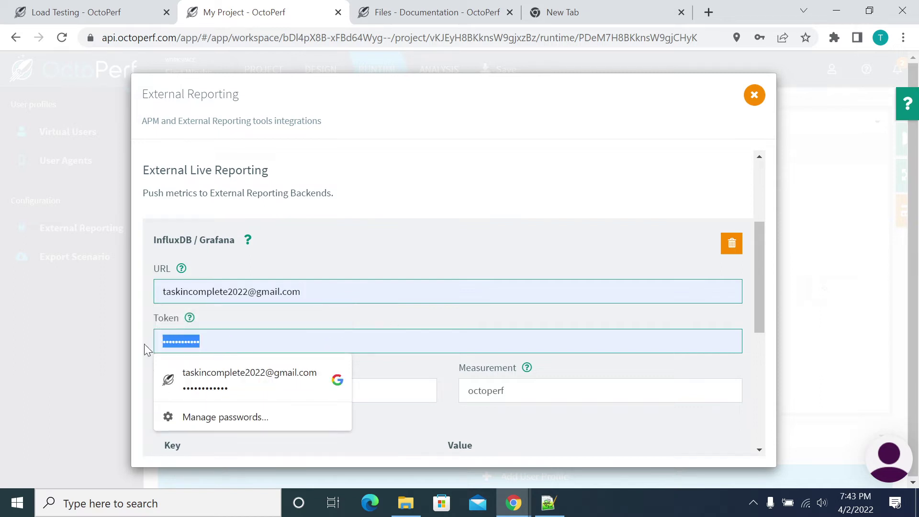
scroll(225, 325, "down", 2)
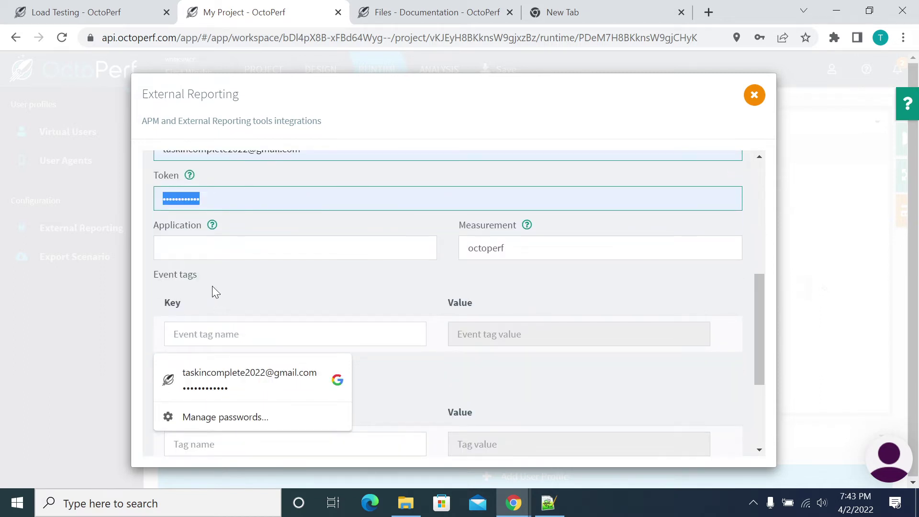
scroll(214, 292, "up", 1)
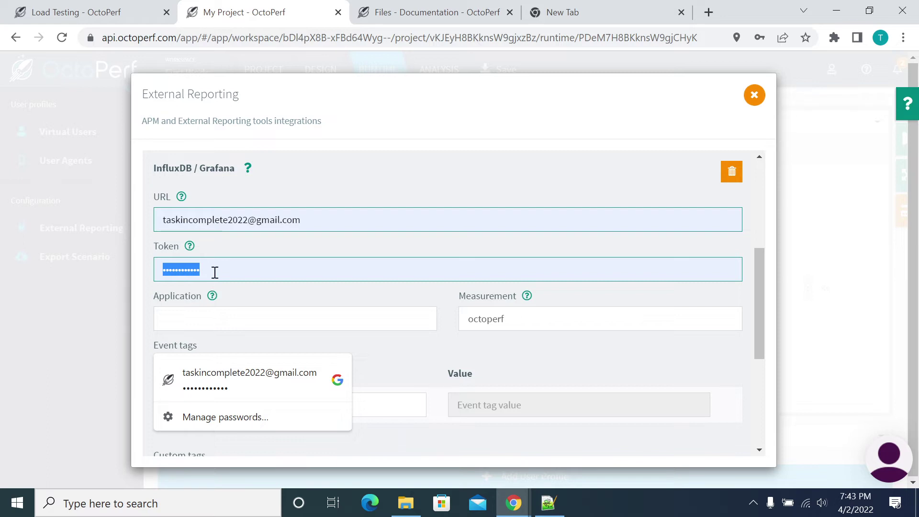
left_click(214, 271)
left_click_drag(228, 269, 164, 269)
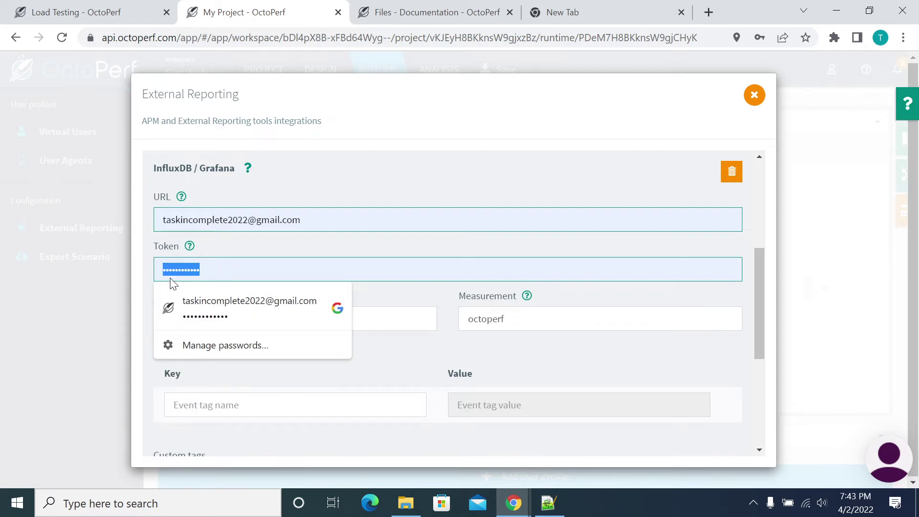
left_click(435, 341)
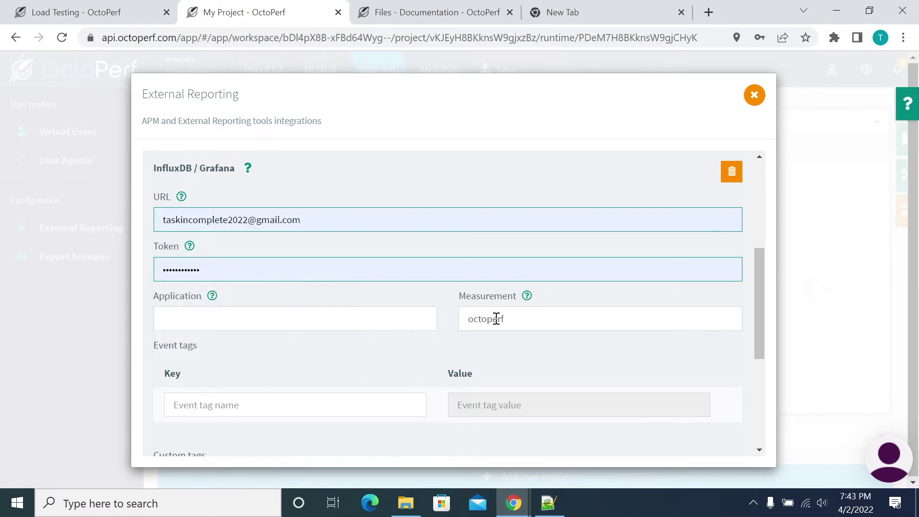
- Examine the Measurement and Application fields of the InfluxDB / Grafana backend
left_click_drag(527, 319, 467, 318)
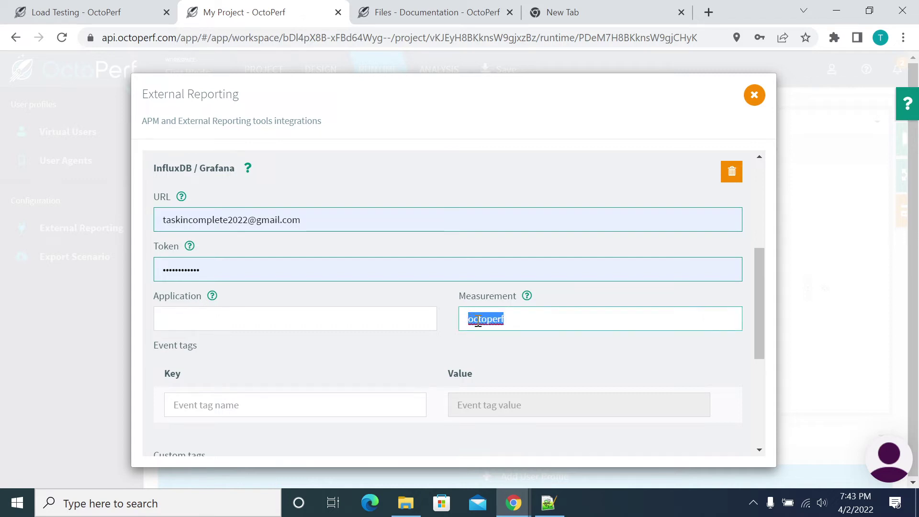
double_click(489, 320)
left_click(525, 319)
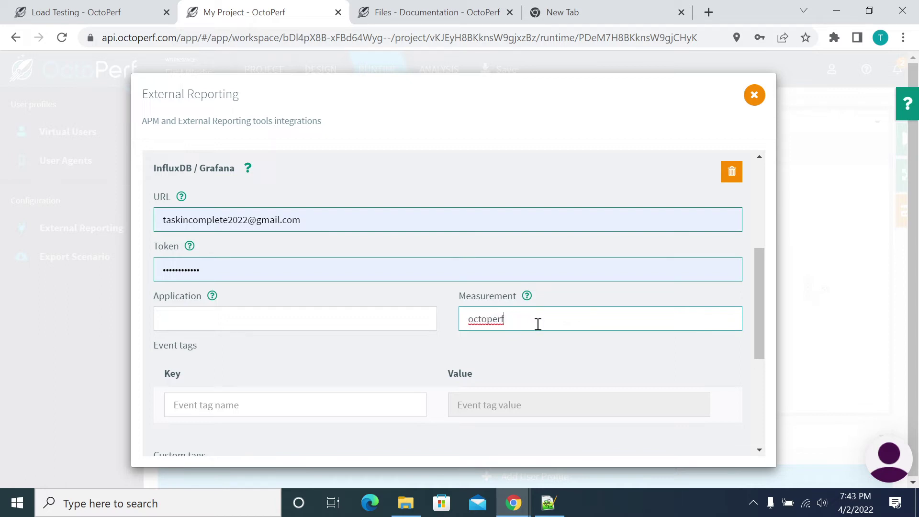
left_click_drag(537, 323, 470, 326)
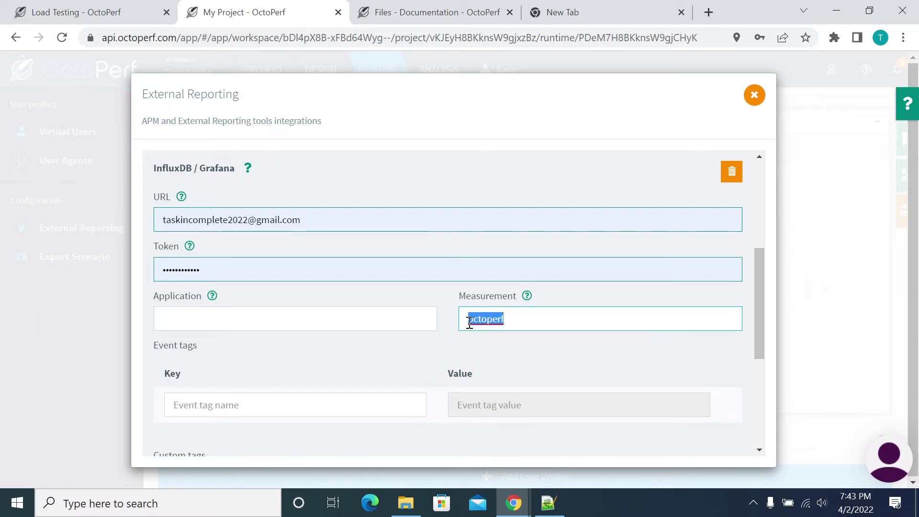
left_click(247, 320)
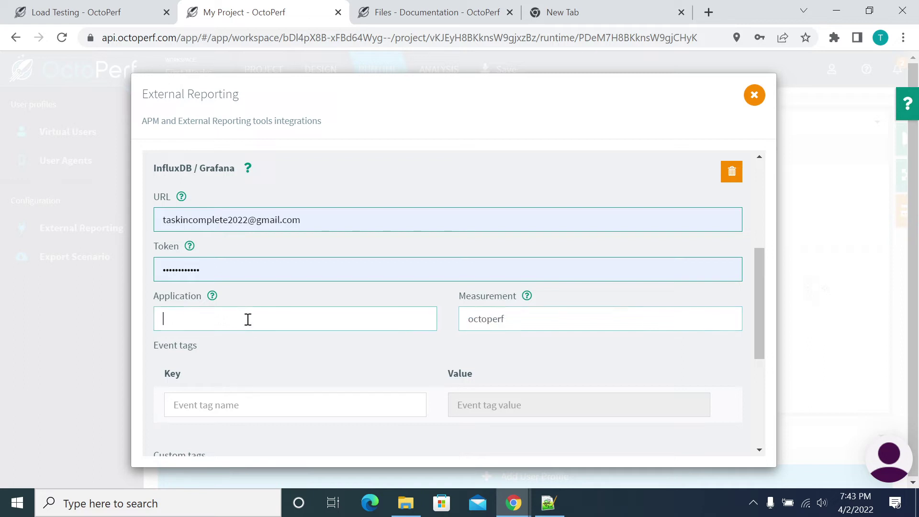
scroll(195, 234, "down", 1)
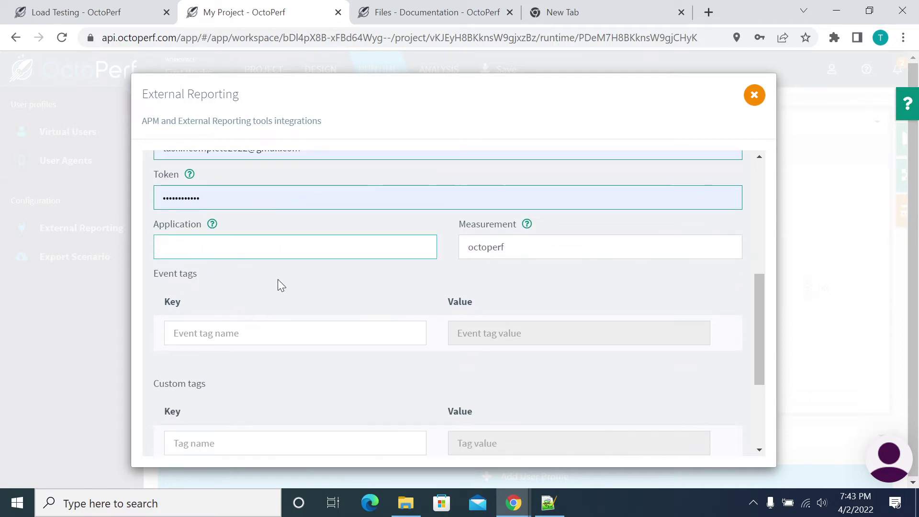
- Start an empty event tag for the InfluxDB / Grafana backend and delete it again
scroll(281, 285, "down", 1)
left_click(193, 261)
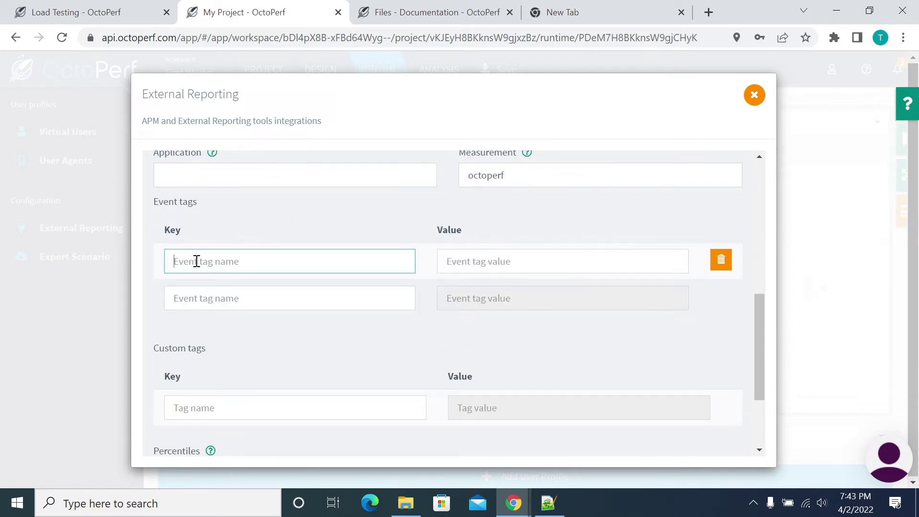
scroll(335, 321, "down", 1)
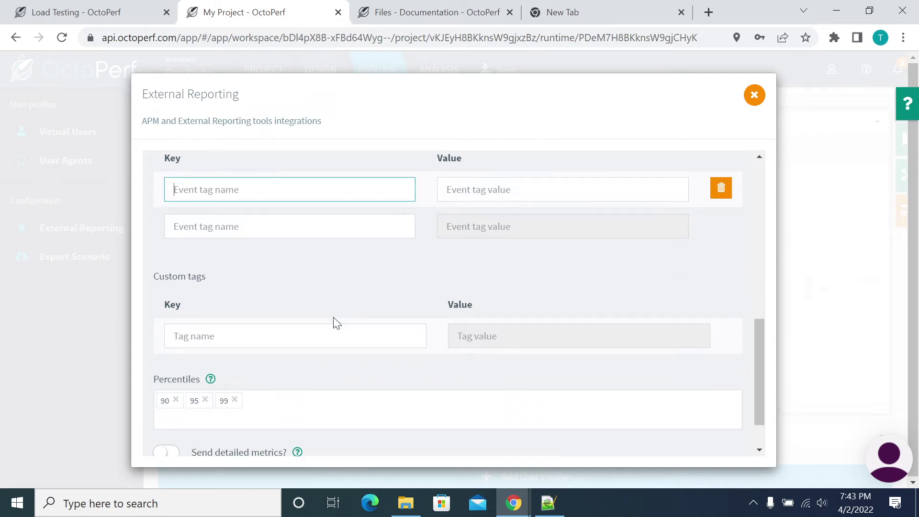
left_click(720, 187)
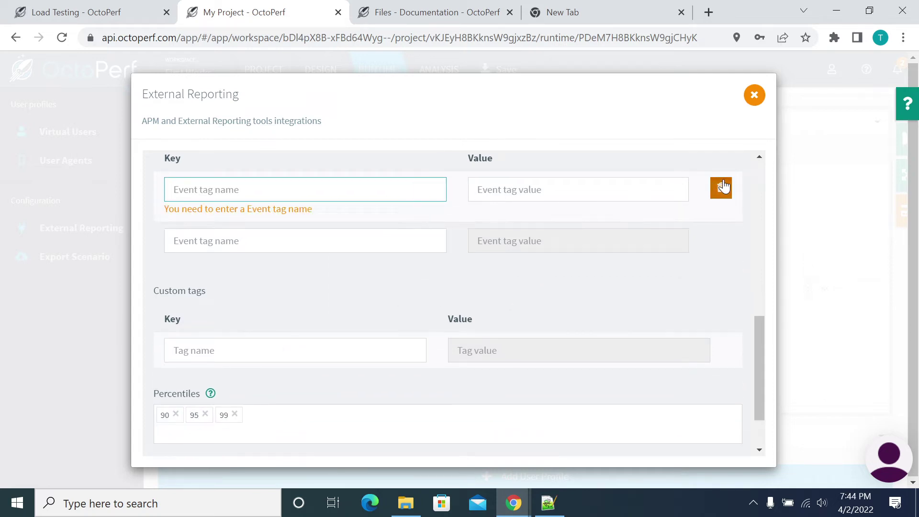
- Enable sending detailed metrics for the InfluxDB / Grafana backend and inspect its regular expression for action names
scroll(374, 297, "down", 1)
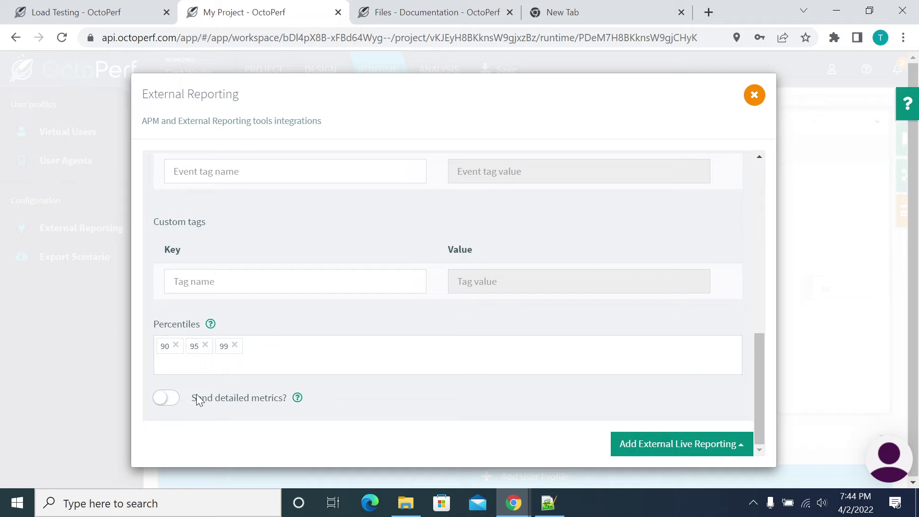
left_click(167, 399)
scroll(238, 341, "down", 1)
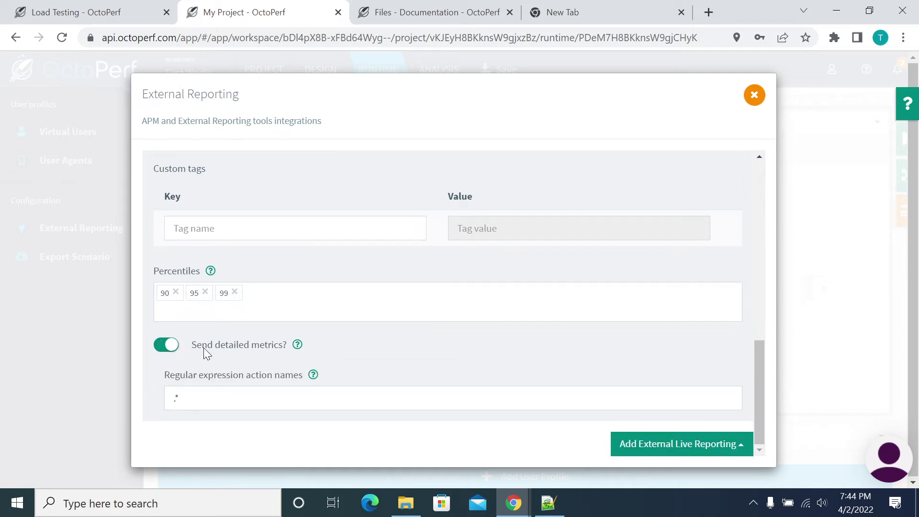
left_click_drag(205, 351, 239, 389)
left_click(203, 402)
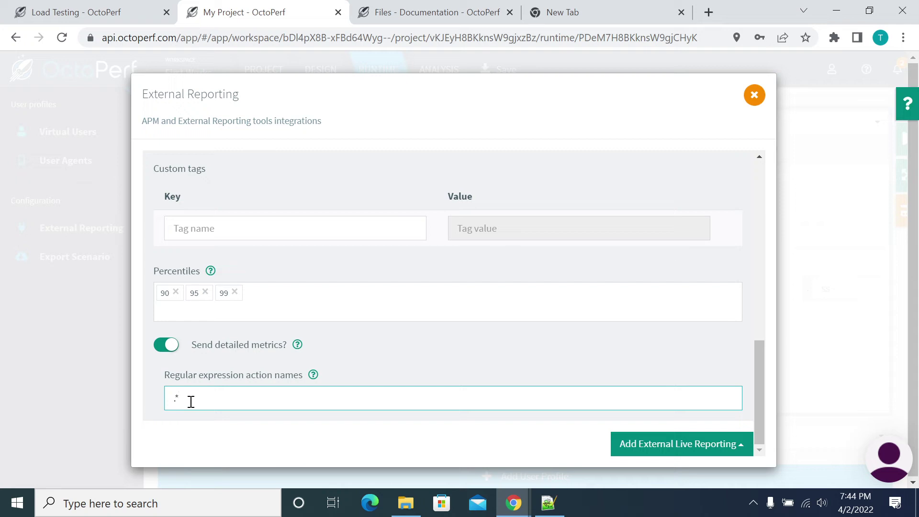
left_click_drag(187, 401, 169, 397)
left_click(207, 401)
- Remove the InfluxDB / Grafana backend from external live reporting
scroll(242, 391, "up", 5)
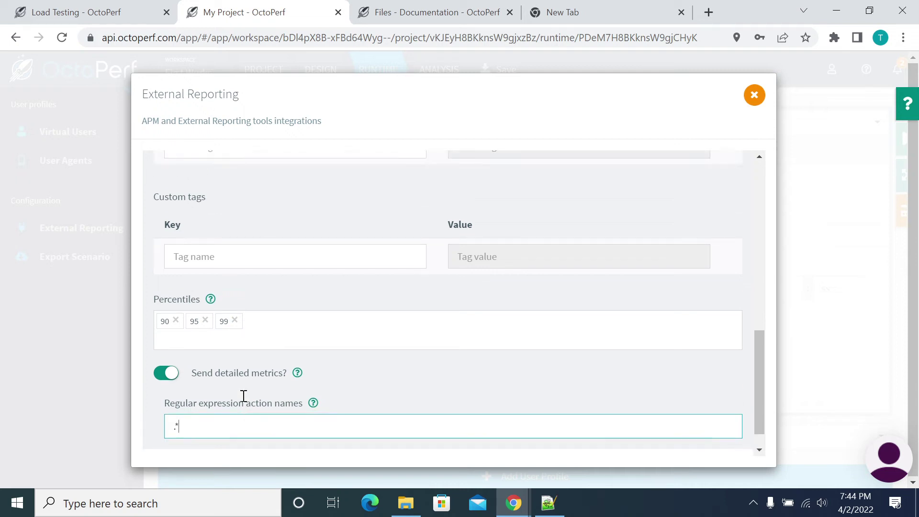
scroll(287, 397, "down", 5)
scroll(543, 258, "up", 5)
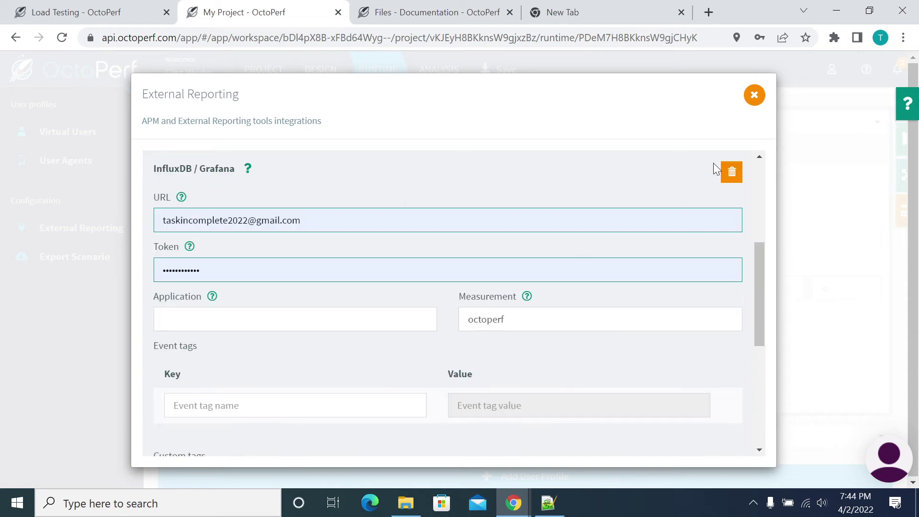
left_click(731, 173)
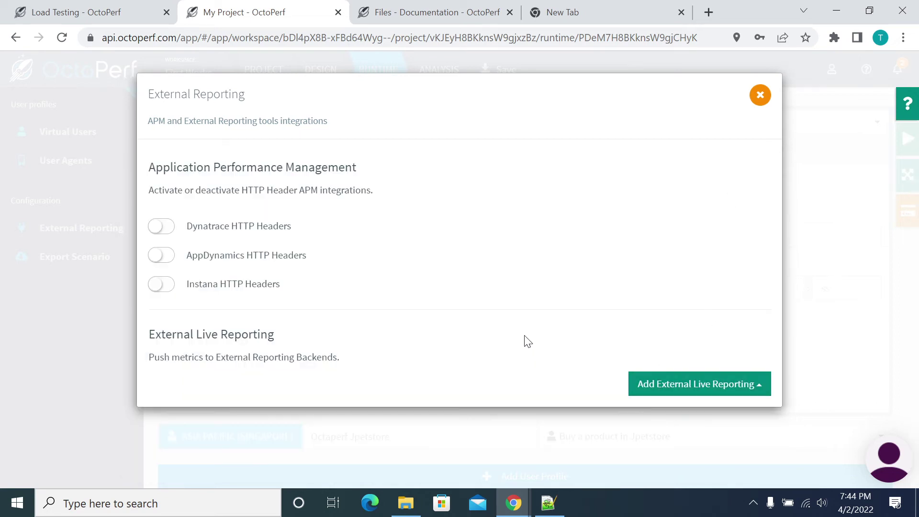
- Add a Graphite backend for external live reporting and review its Metrics Sender options, Hostname and Root Metrics prefix
left_click(656, 391)
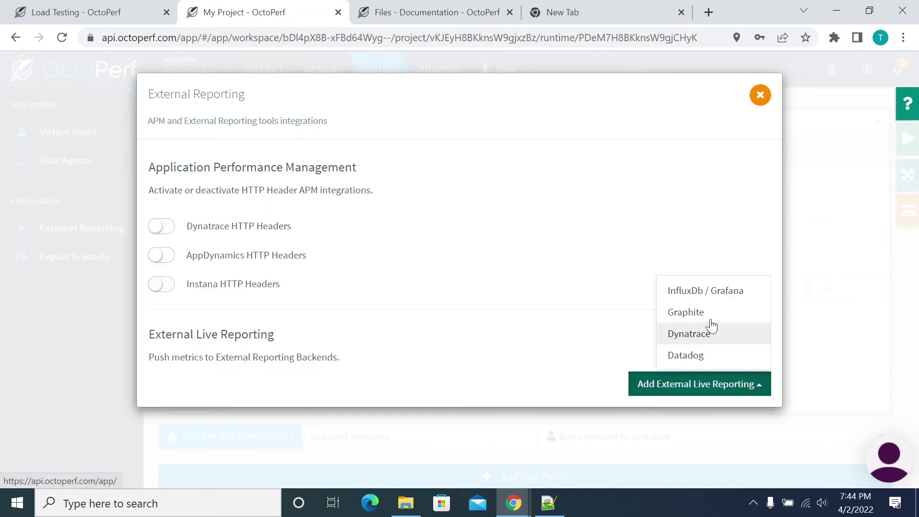
left_click(694, 314)
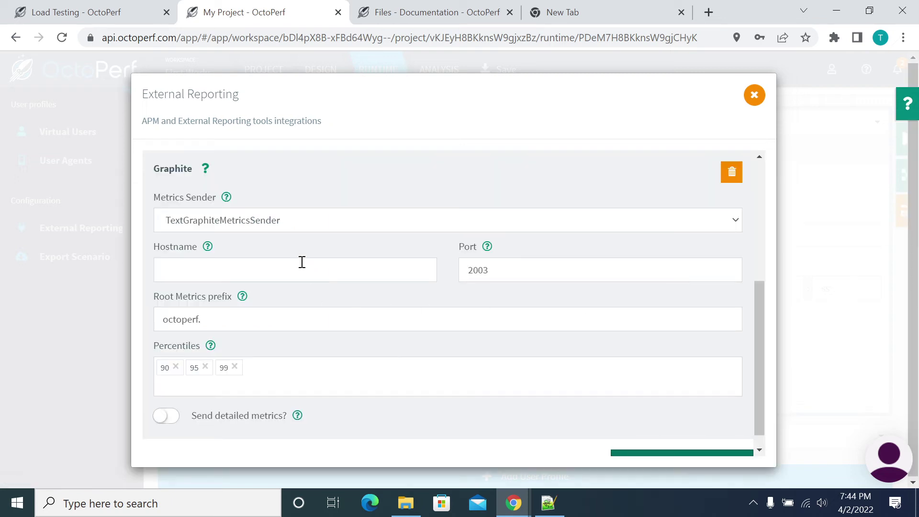
left_click(193, 267)
left_click(586, 230)
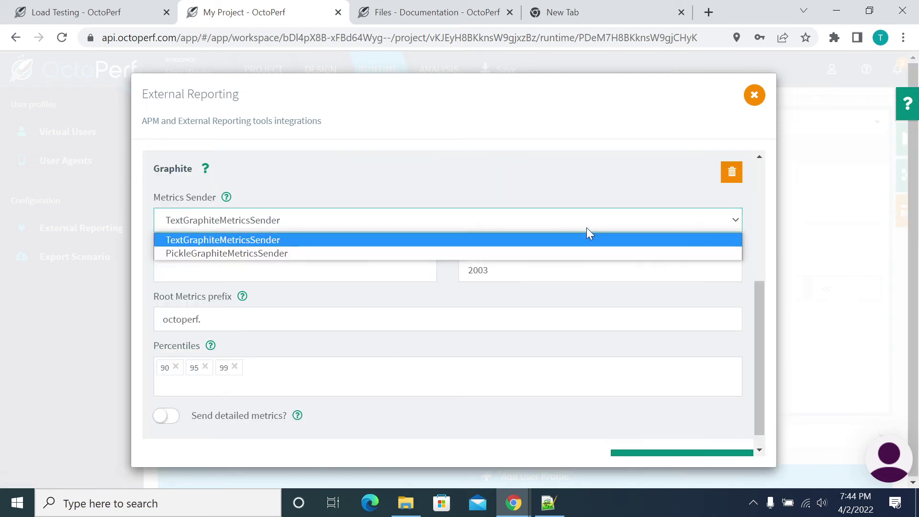
left_click(139, 289)
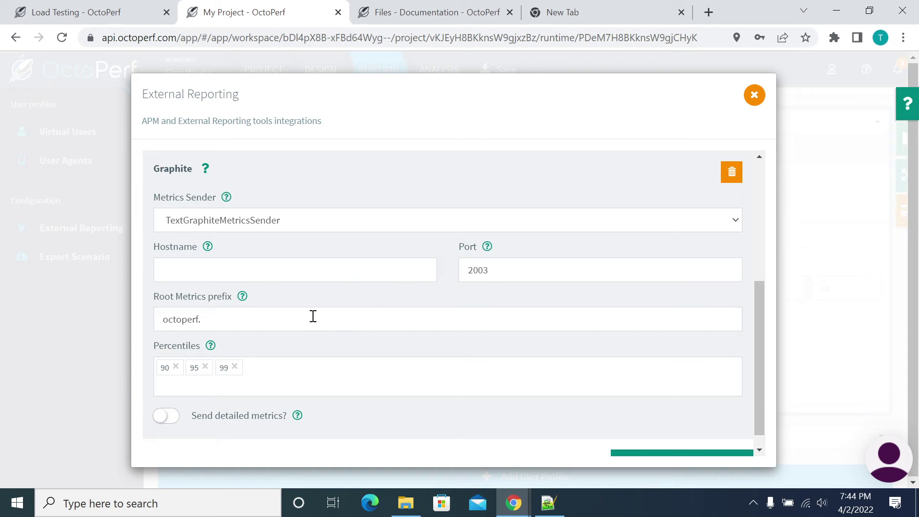
left_click(228, 319)
scroll(228, 319, "down", 1)
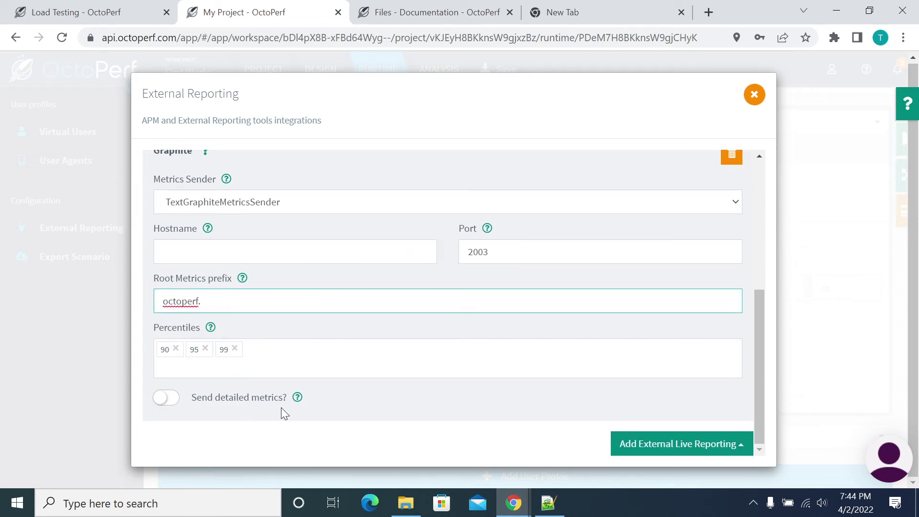
- Remove the Graphite backend from external live reporting and add a Dynatrace backend in its place
scroll(623, 294, "up", 3)
left_click(730, 297)
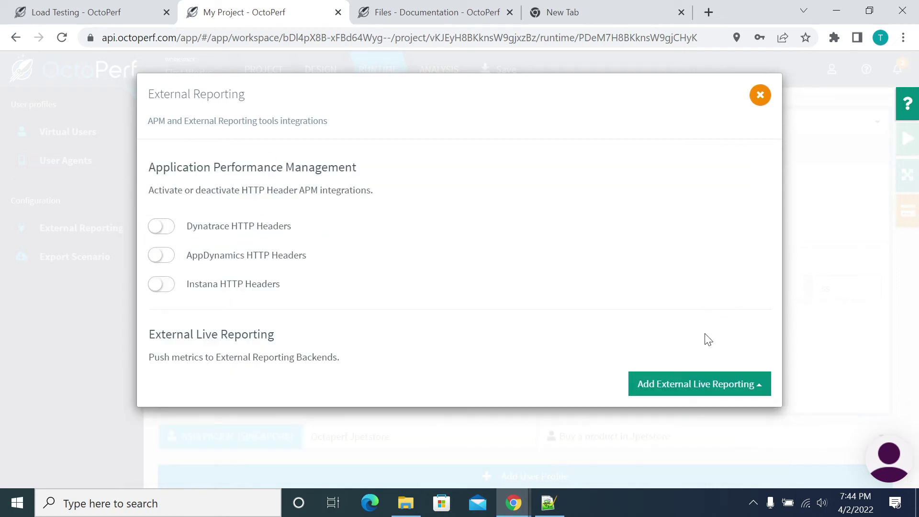
left_click(688, 386)
left_click(690, 333)
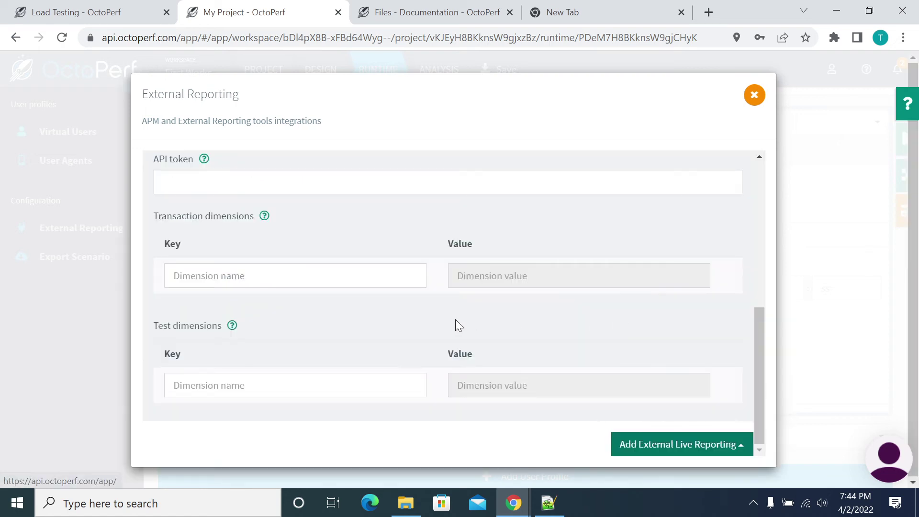
- Review the URL and API token fields of the Dynatrace backend
scroll(162, 212, "up", 2)
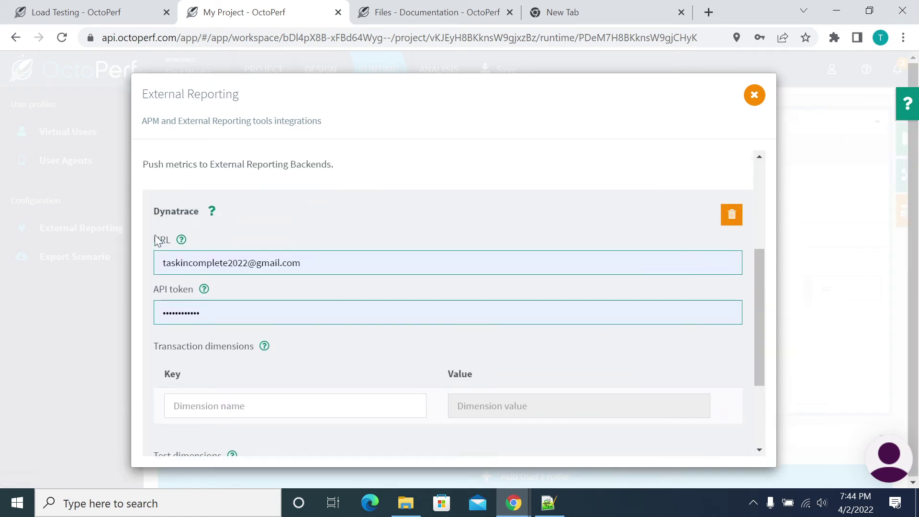
left_click_drag(162, 276, 343, 283)
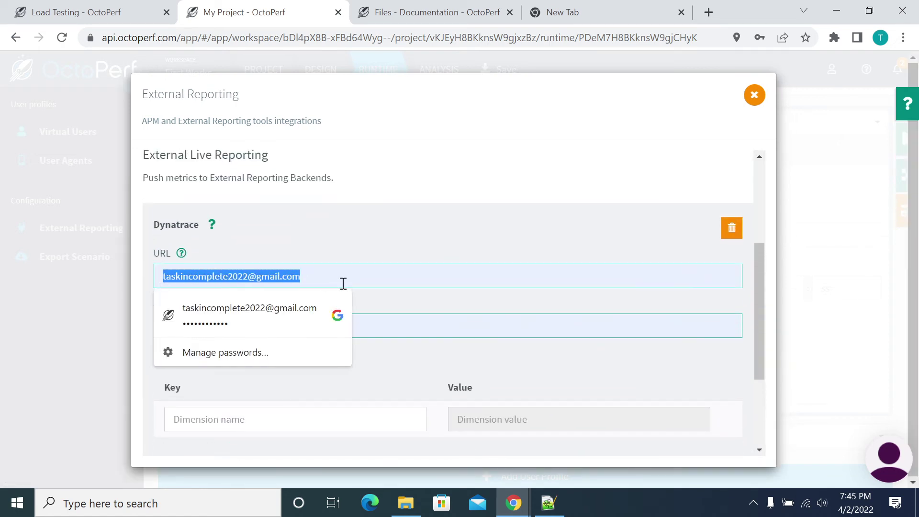
left_click(407, 330)
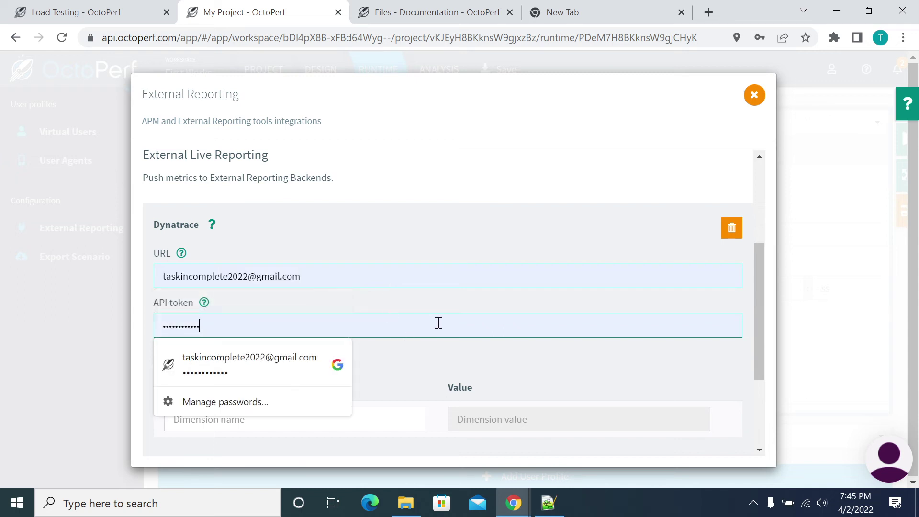
left_click_drag(201, 326, 157, 323)
scroll(351, 304, "down", 1)
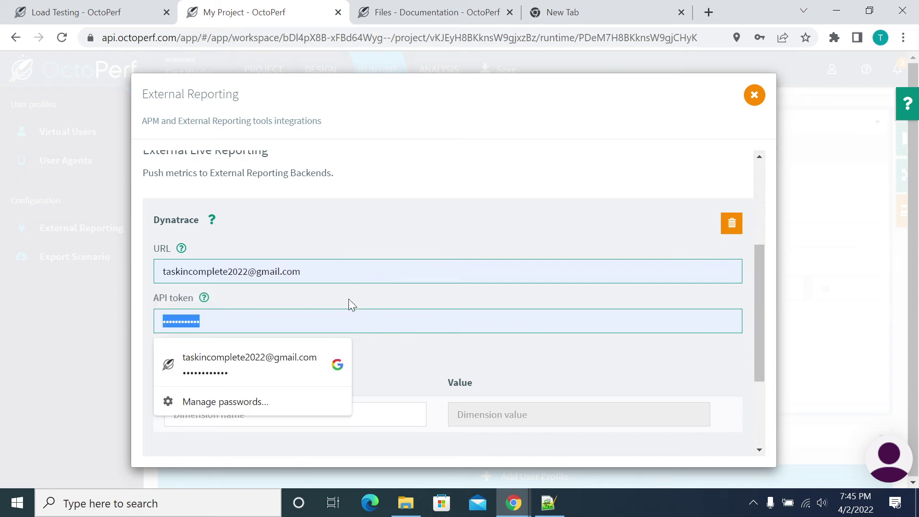
- Start an empty transaction dimension for the Dynatrace backend, and remove the whole backend from external live reporting
scroll(351, 304, "down", 3)
left_click(242, 279)
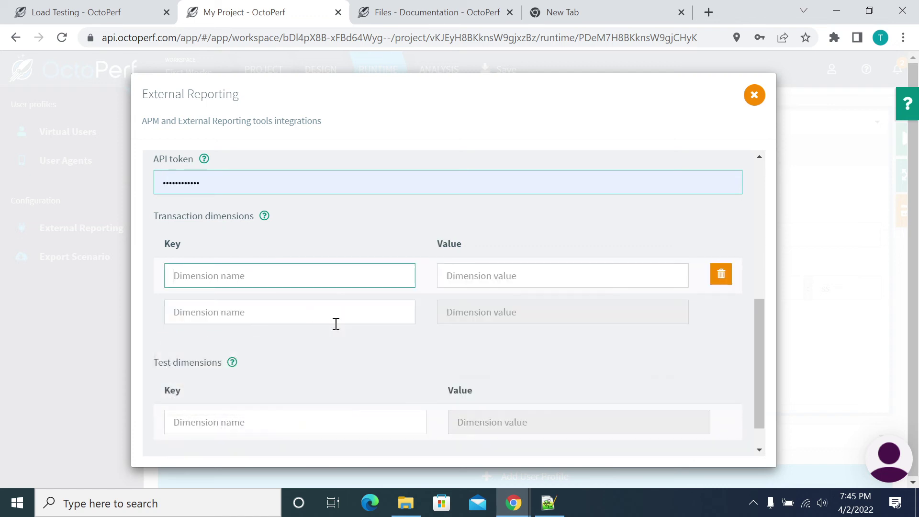
scroll(340, 393, "down", 1)
scroll(478, 368, "up", 5)
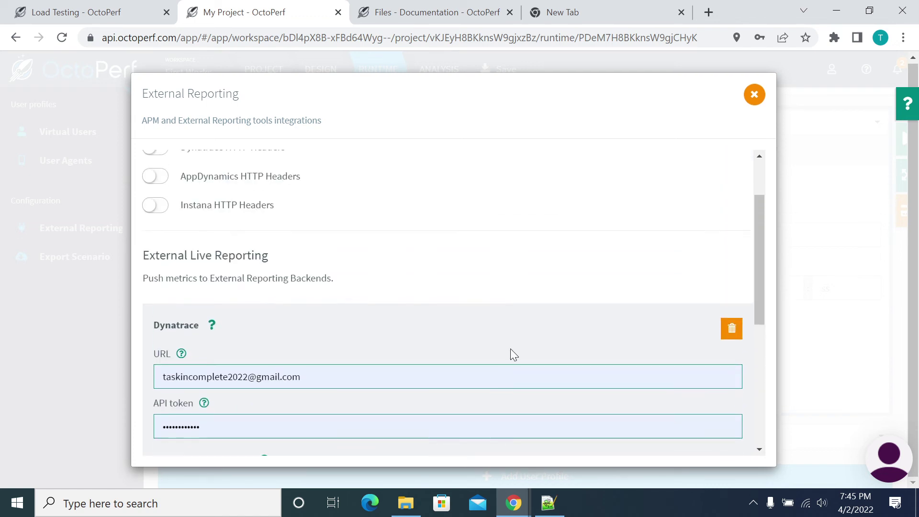
left_click(739, 337)
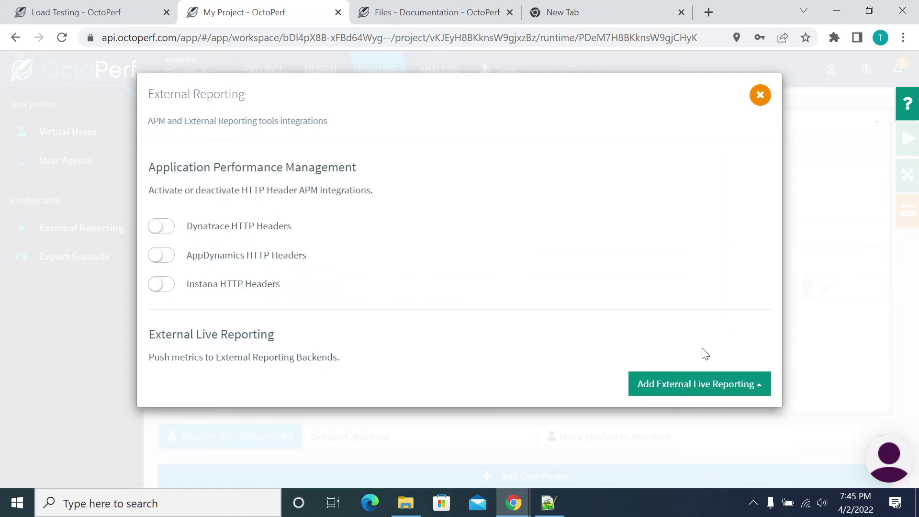
- Add a Datadog backend for external live reporting and review its URL, Log Intake URL, API key, batch size and custom tag settings
left_click(703, 389)
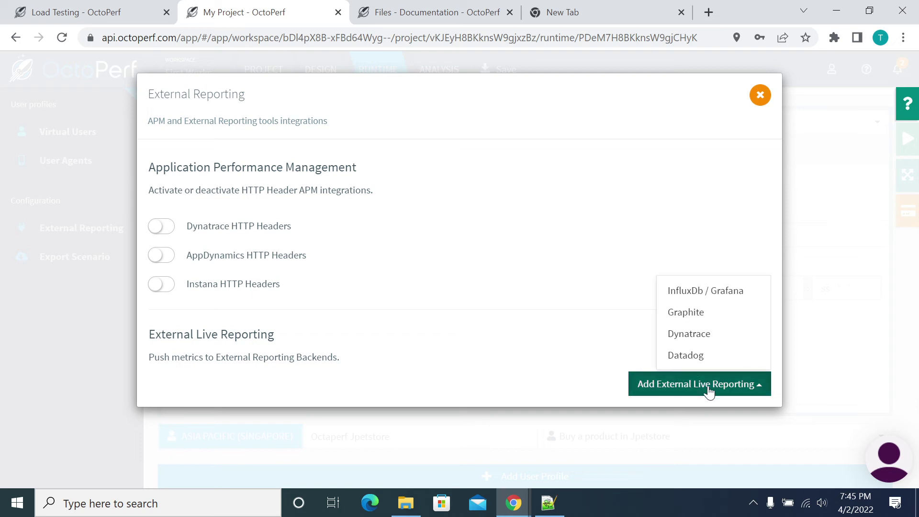
left_click(684, 355)
scroll(277, 293, "up", 5)
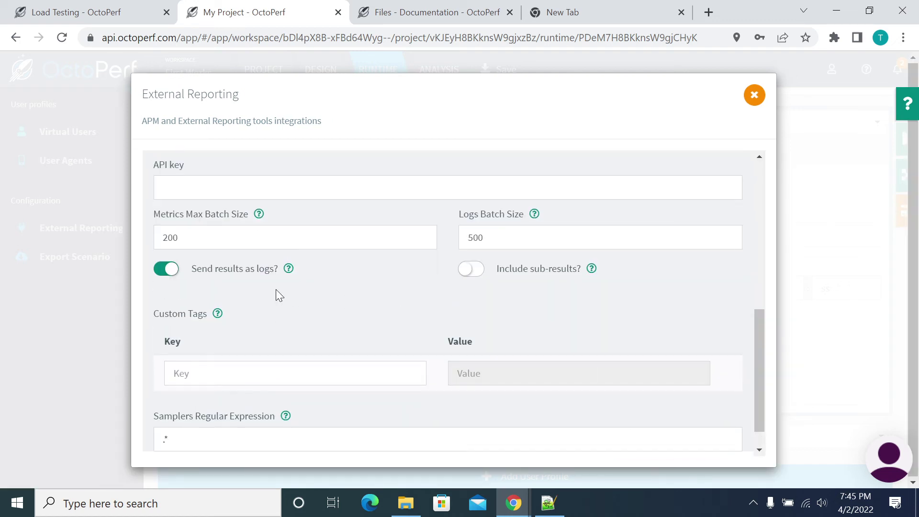
left_click_drag(325, 275, 168, 273)
left_click_drag(389, 320, 133, 317)
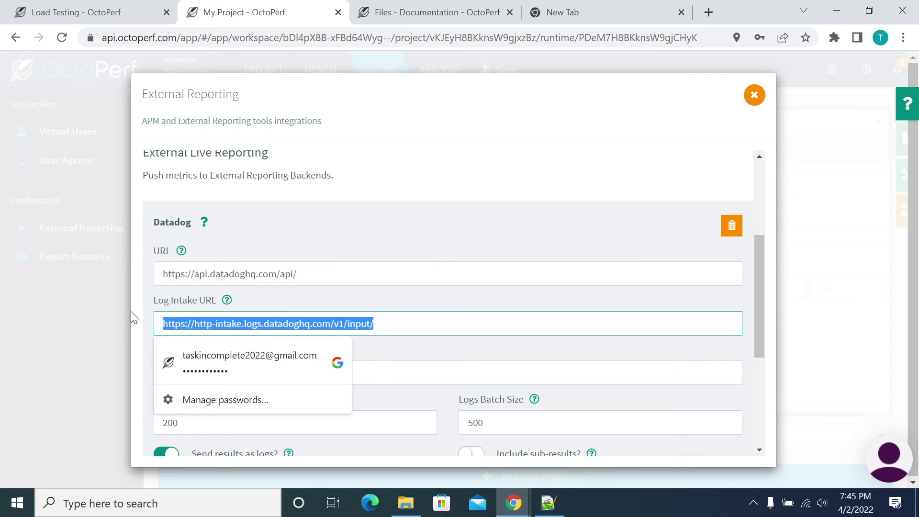
left_click(485, 363)
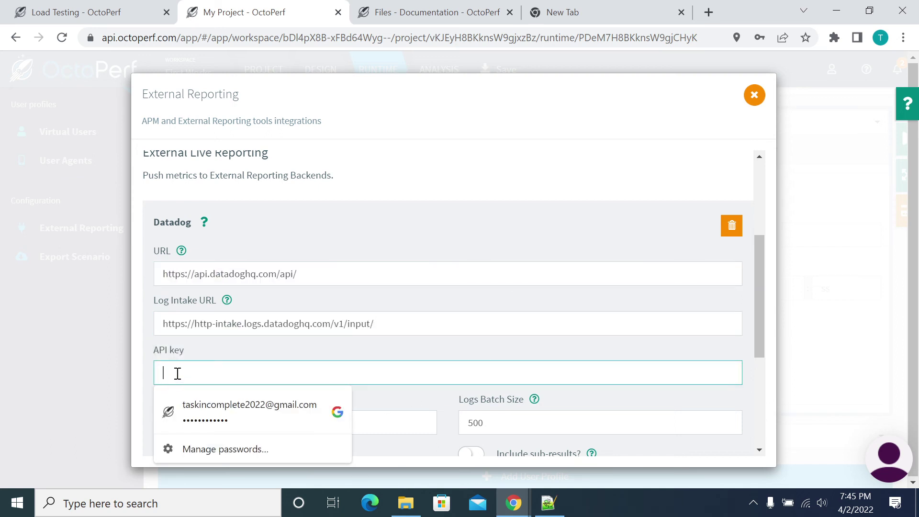
scroll(445, 372, "down", 5)
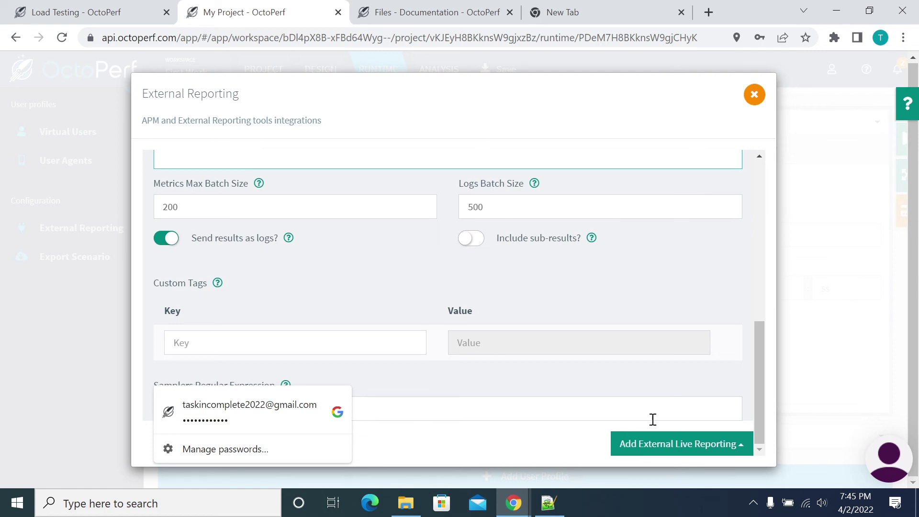
- Remove the Datadog backend from external live reporting and close the External Reporting settings
left_click(732, 446)
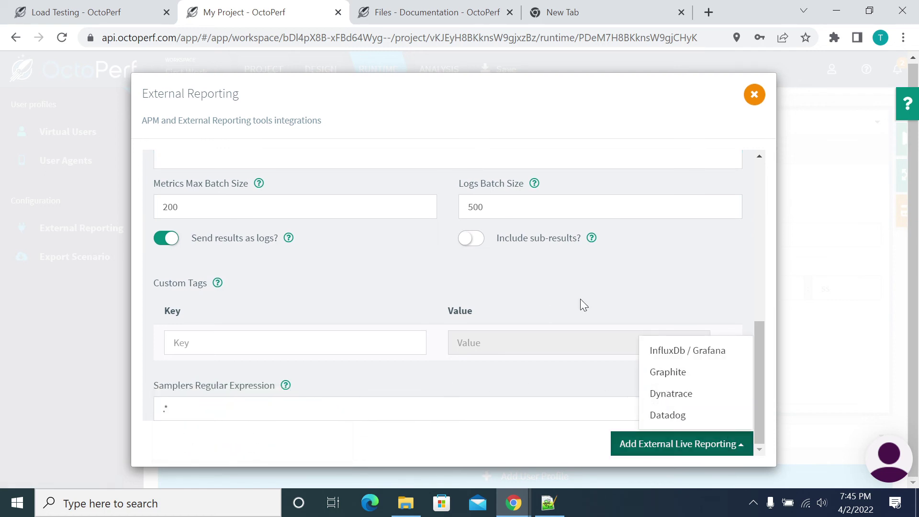
scroll(579, 299, "up", 5)
left_click(732, 225)
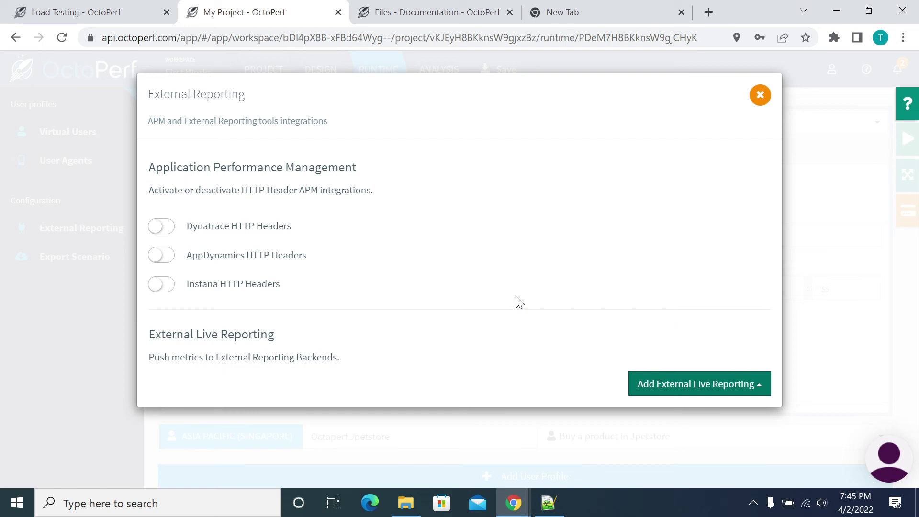
left_click(769, 386)
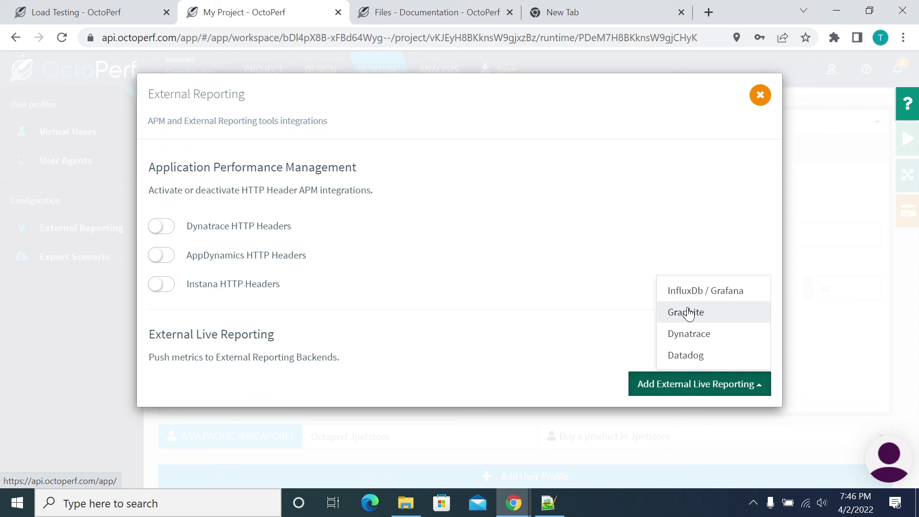
left_click(756, 103)
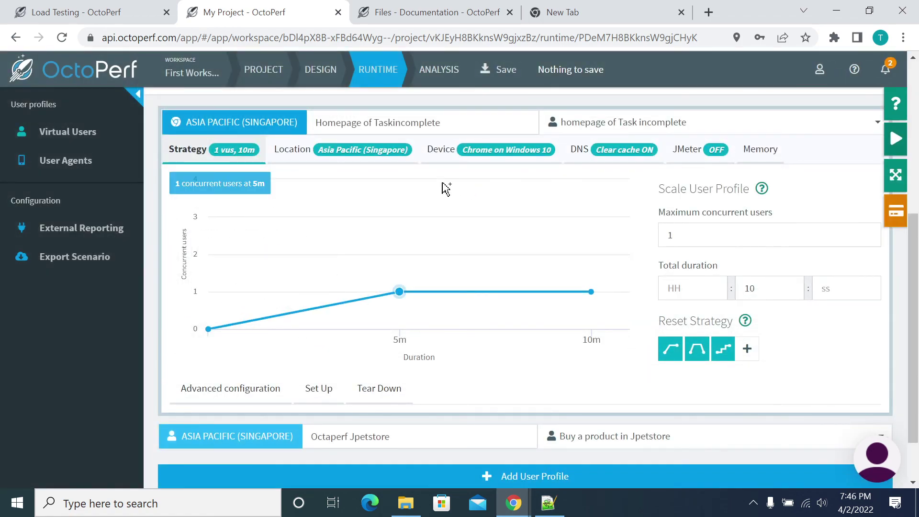